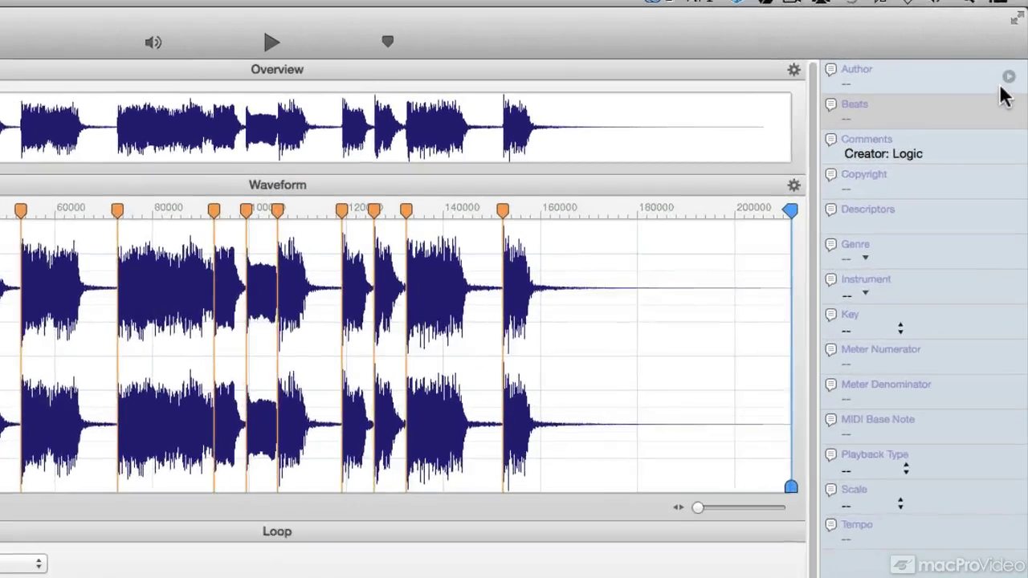
Enter the loop author's full name in the Author field.
{"action": "left_click", "coordinate": [1014, 61]}
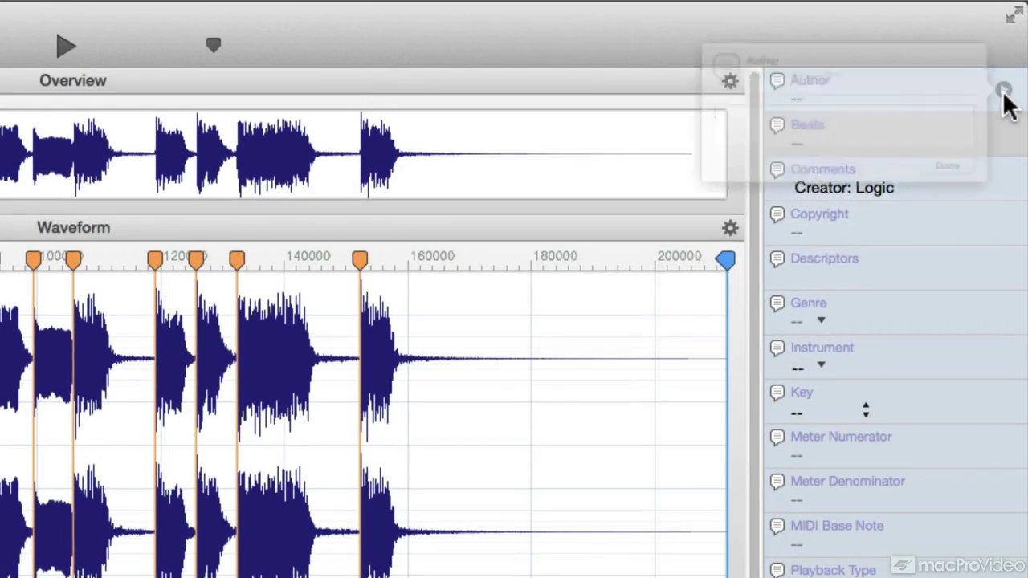
{"action": "type", "text": "Matt Vanacoro"}
{"action": "key", "text": "super+a"}
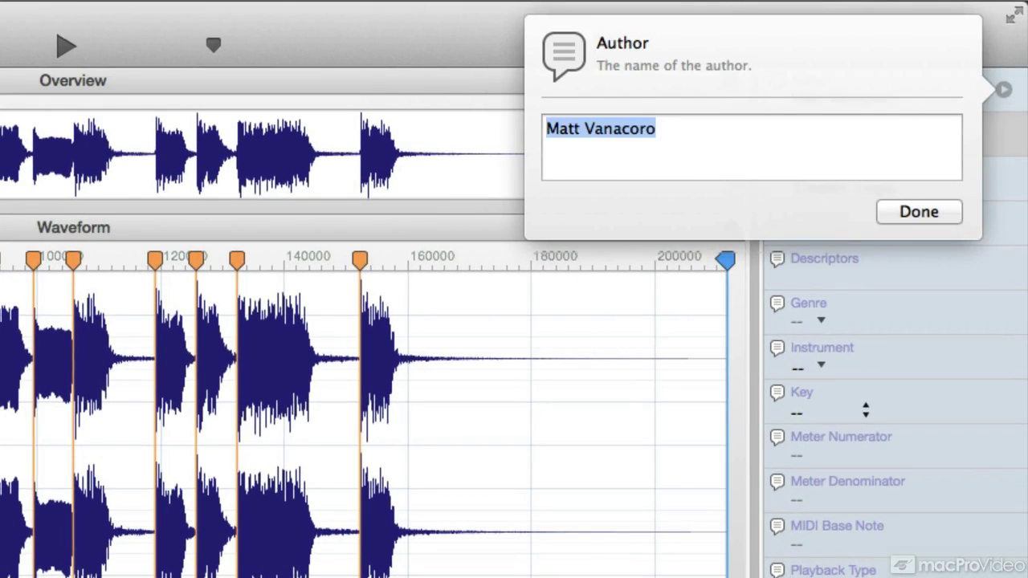
{"action": "left_click", "coordinate": [957, 213]}
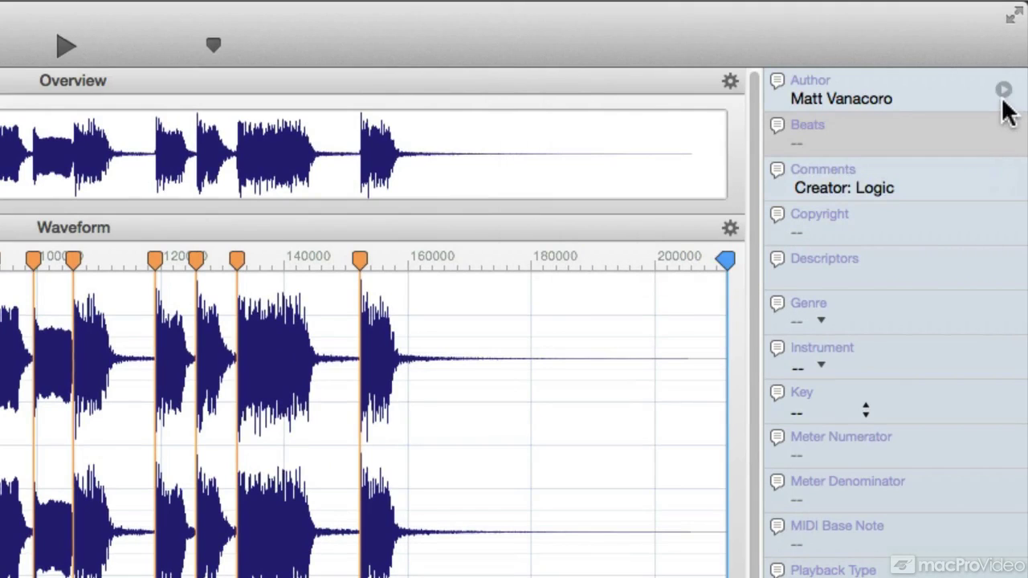
Set the loop's Beats value to 8.
{"action": "left_click", "coordinate": [1004, 132]}
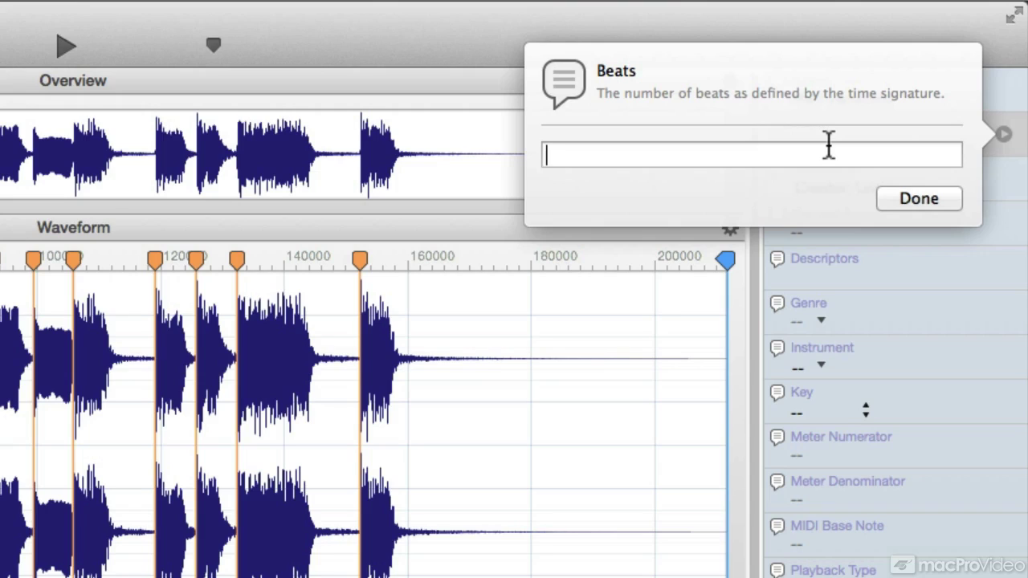
{"action": "type", "text": "8"}
{"action": "left_click", "coordinate": [914, 201]}
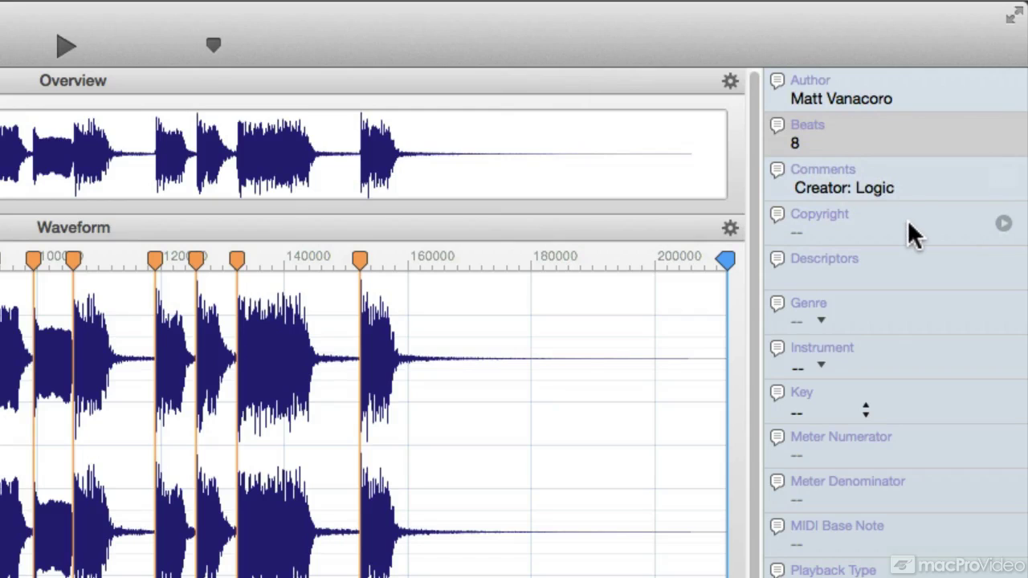
{"action": "left_click", "coordinate": [913, 232]}
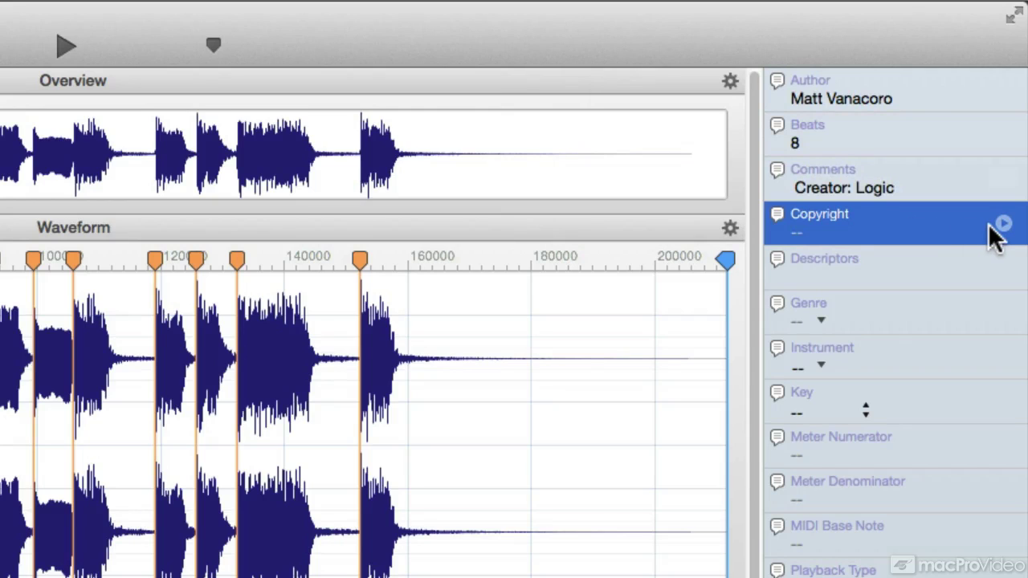
Mark descriptors Single, Part, Electric, Processed, Clean, Dark, Relaxed, Grooving and Melodic.
{"action": "left_click", "coordinate": [1003, 270]}
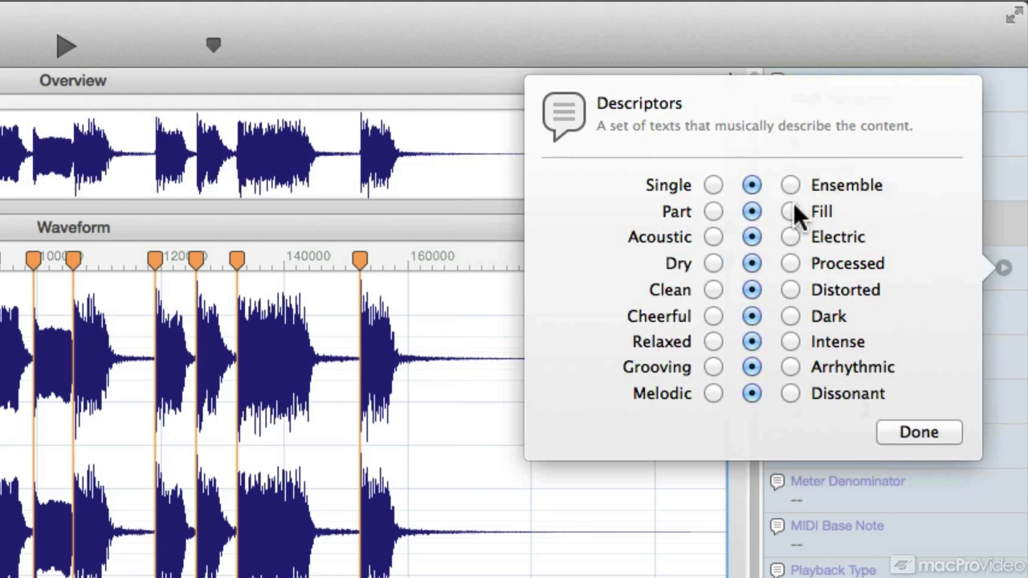
{"action": "left_click", "coordinate": [714, 186]}
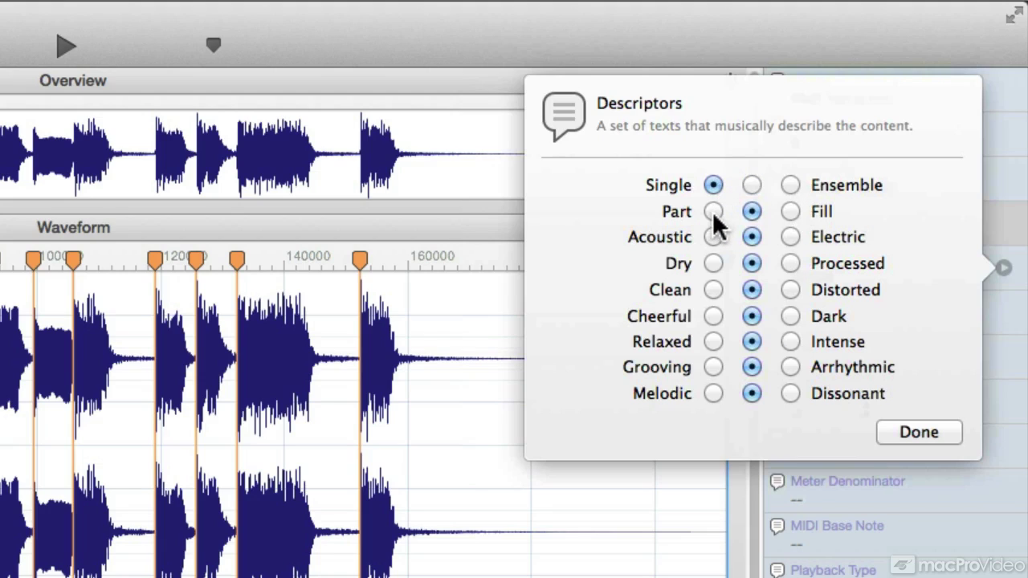
{"action": "left_click", "coordinate": [713, 212]}
{"action": "left_click", "coordinate": [791, 236]}
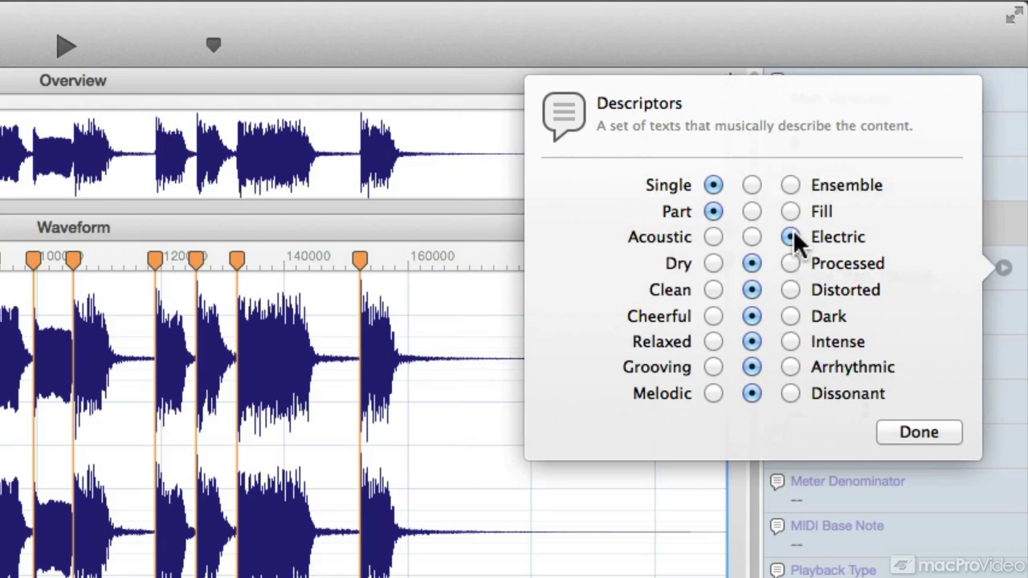
{"action": "left_click", "coordinate": [791, 258]}
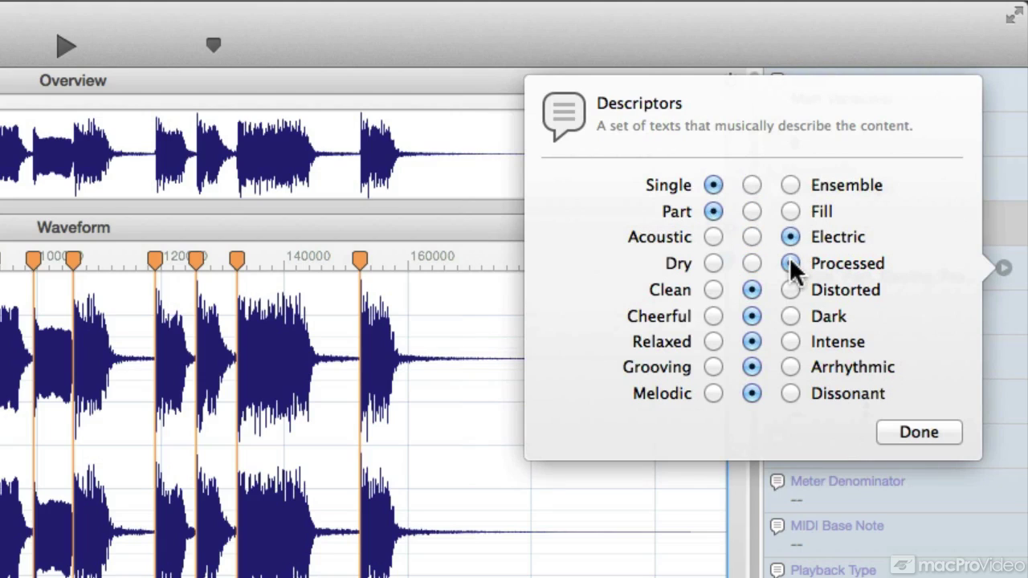
{"action": "left_click", "coordinate": [714, 290]}
{"action": "left_click", "coordinate": [791, 315]}
{"action": "left_click", "coordinate": [713, 342]}
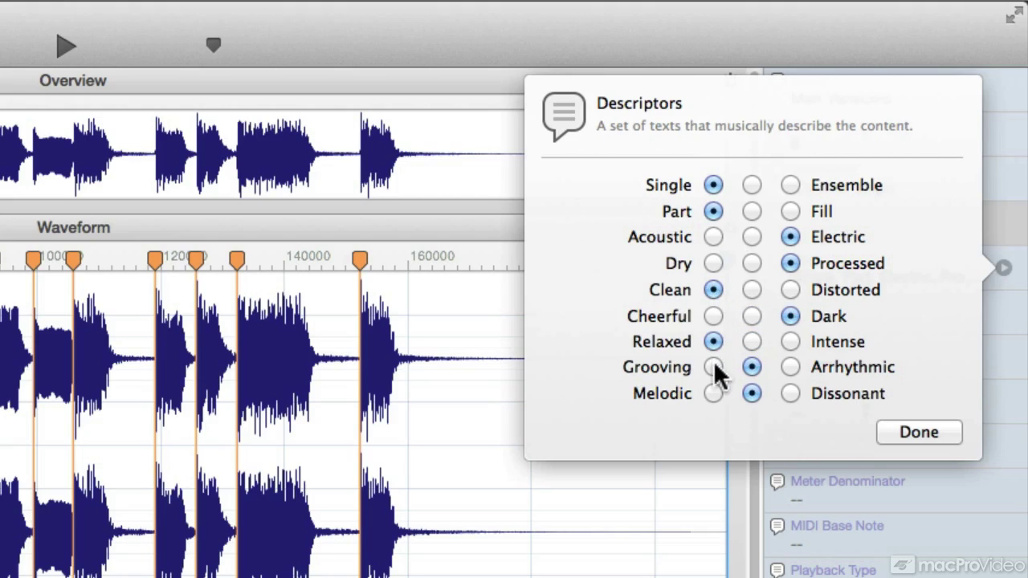
{"action": "left_click", "coordinate": [713, 367]}
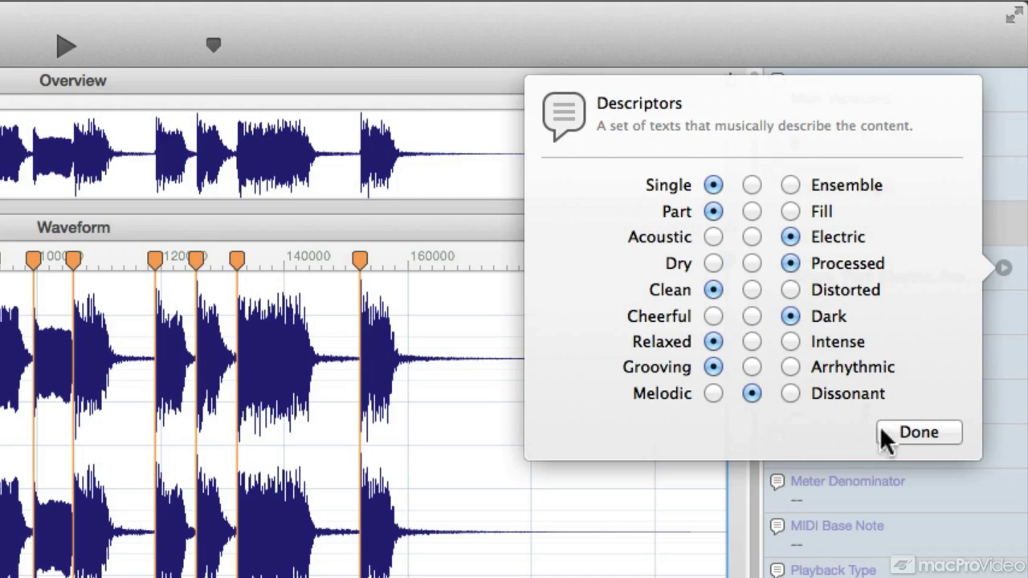
{"action": "left_click", "coordinate": [712, 392]}
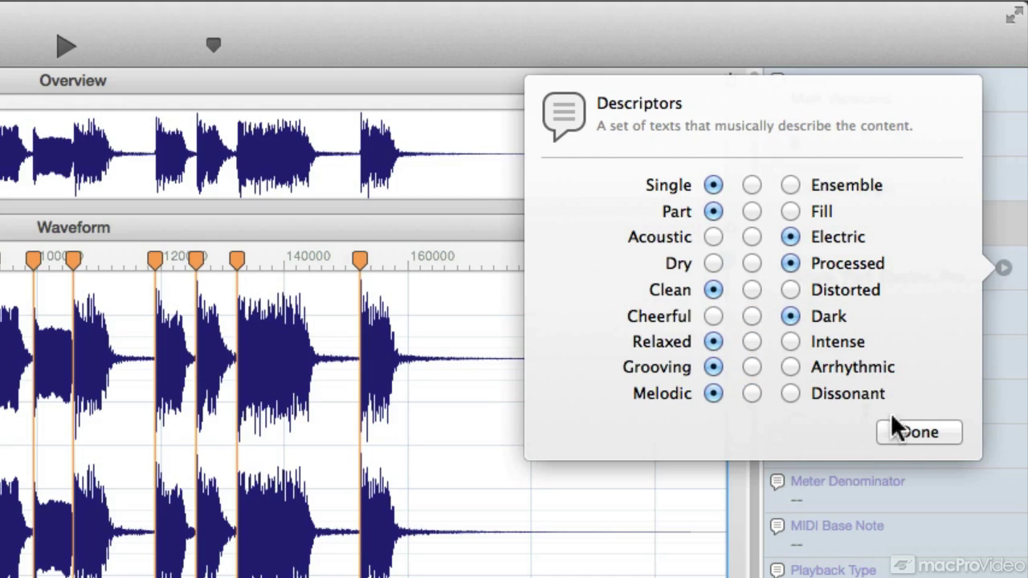
{"action": "left_click", "coordinate": [904, 430]}
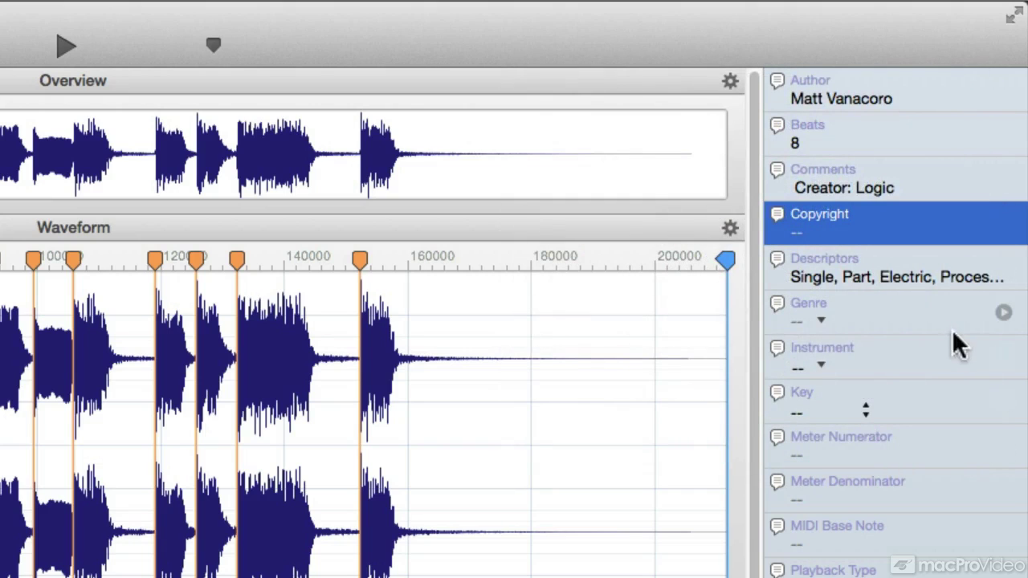
Set the loop's genre to Rock/Blues.
{"action": "left_click", "coordinate": [1005, 314]}
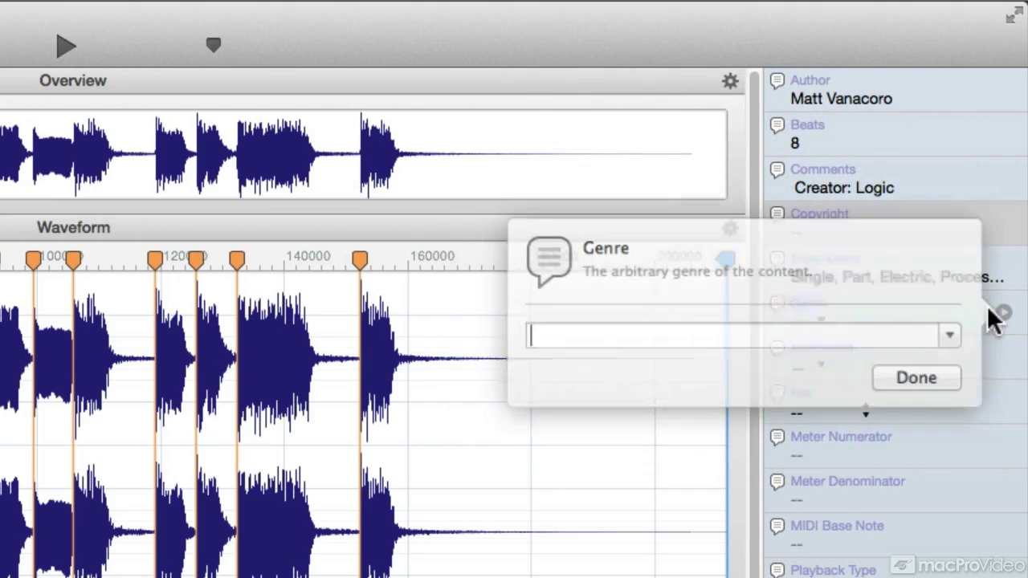
{"action": "left_click", "coordinate": [951, 335]}
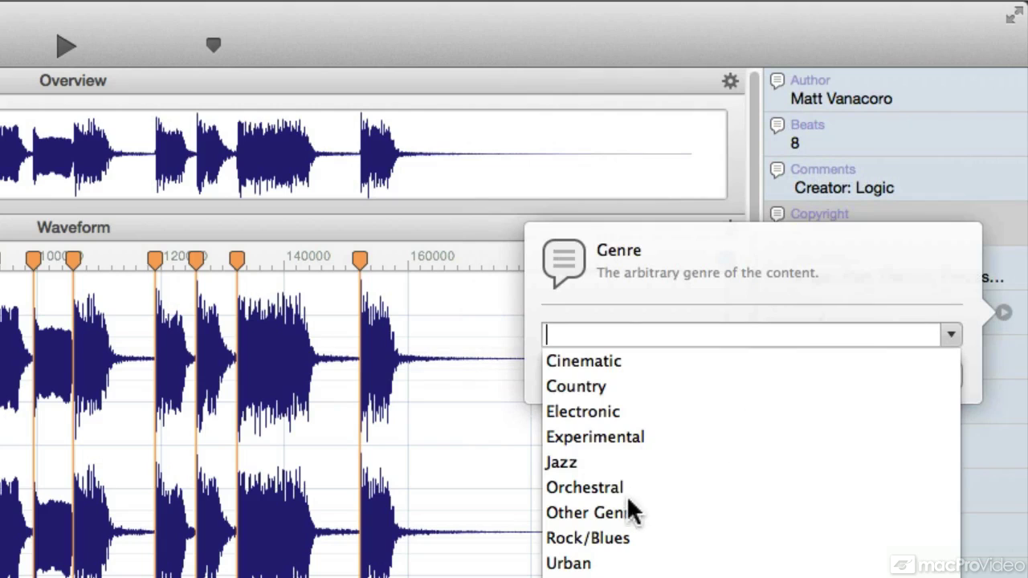
{"action": "left_click", "coordinate": [619, 540]}
{"action": "left_click", "coordinate": [937, 378]}
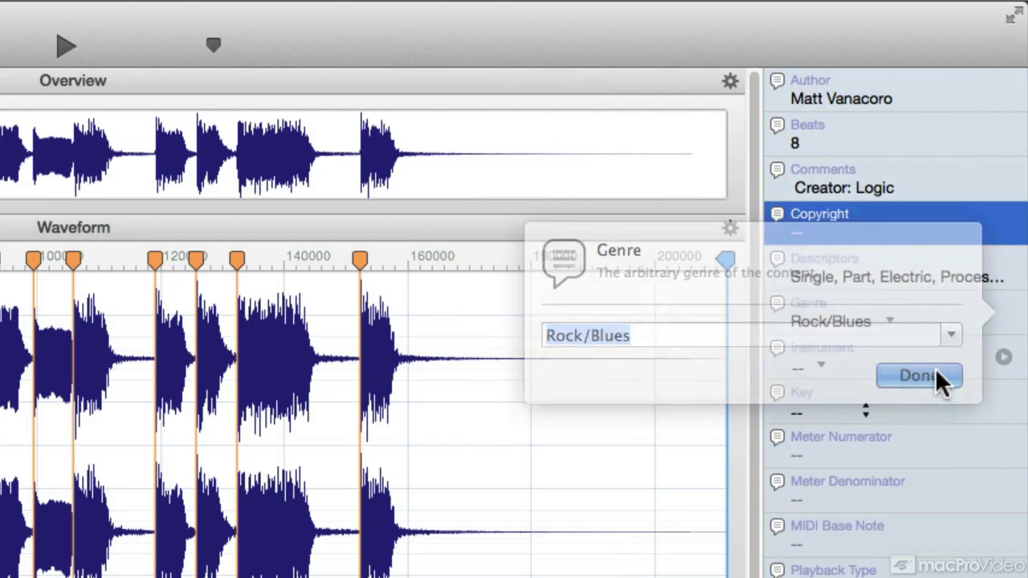
Set the instrument to Electric Guitar under the Guitars category.
{"action": "left_click", "coordinate": [1003, 358]}
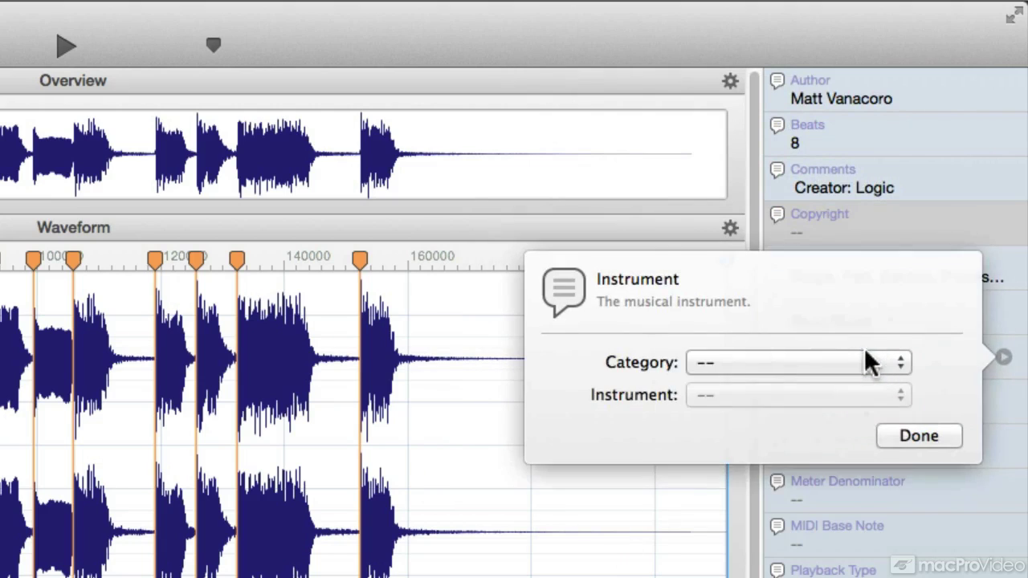
{"action": "left_click", "coordinate": [860, 359]}
{"action": "left_click", "coordinate": [801, 425]}
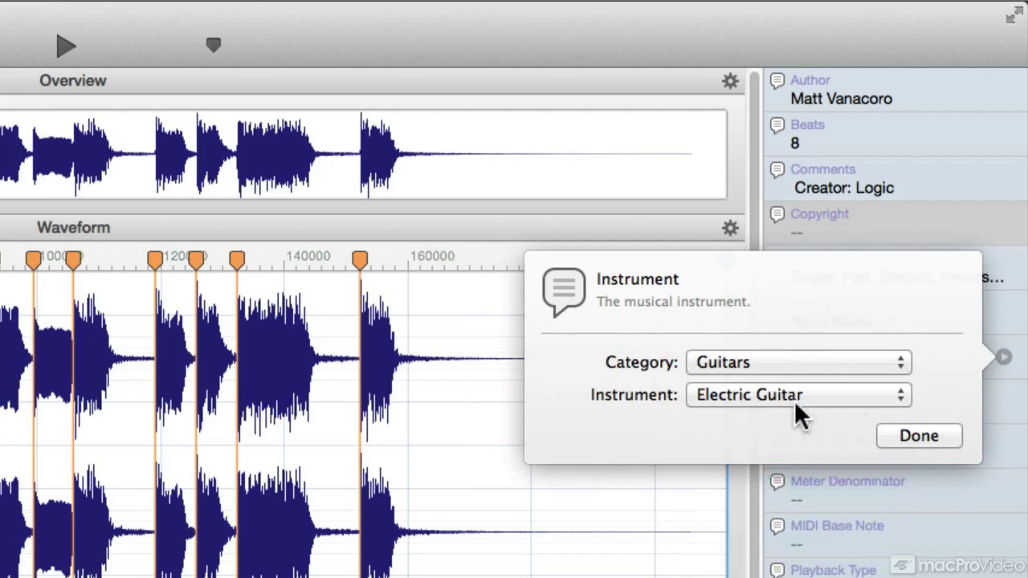
{"action": "left_click", "coordinate": [898, 430]}
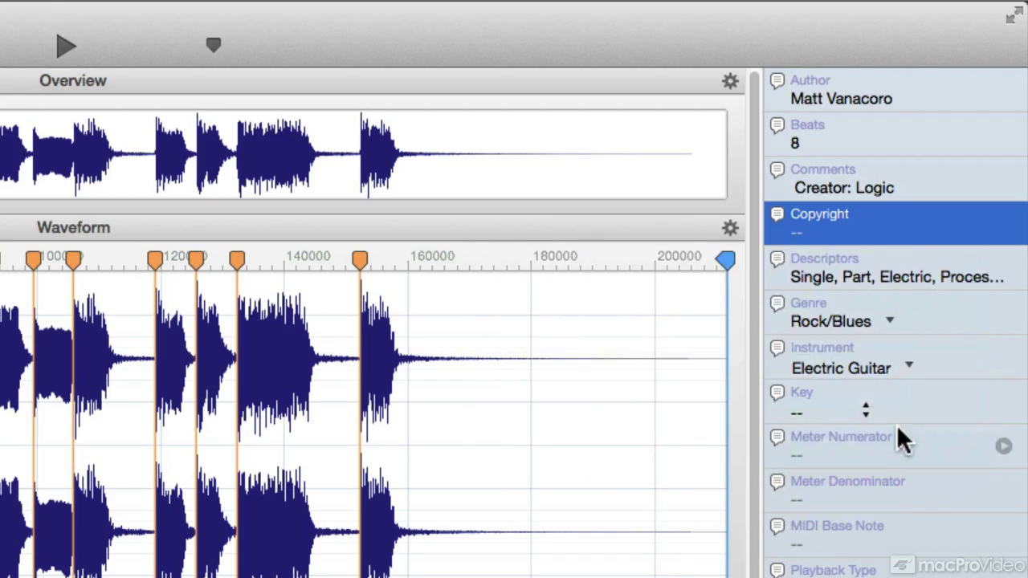
{"action": "left_click", "coordinate": [842, 411]}
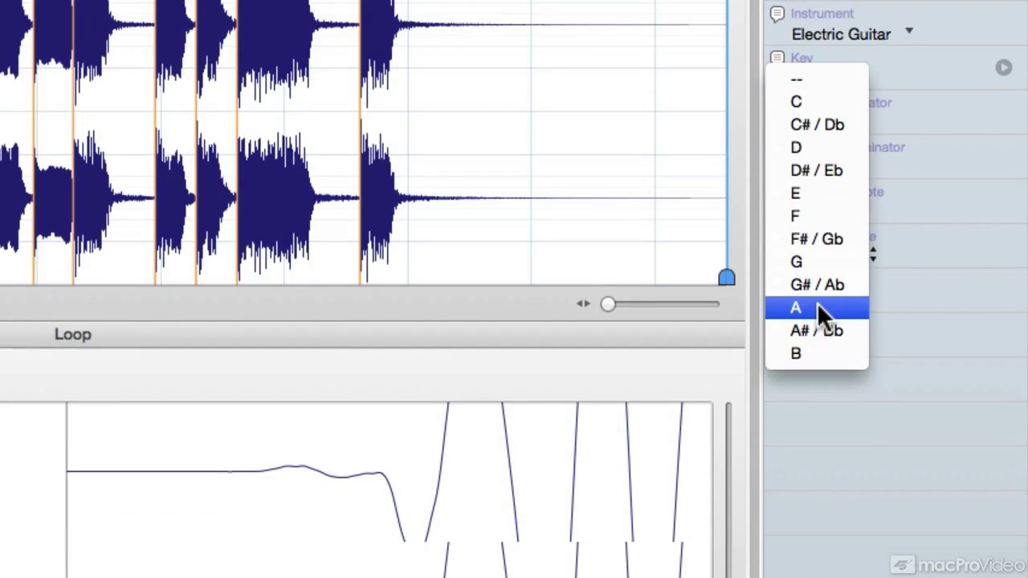
Tag the loop as A minor: Key A, Scale Minor.
{"action": "left_click", "coordinate": [817, 305]}
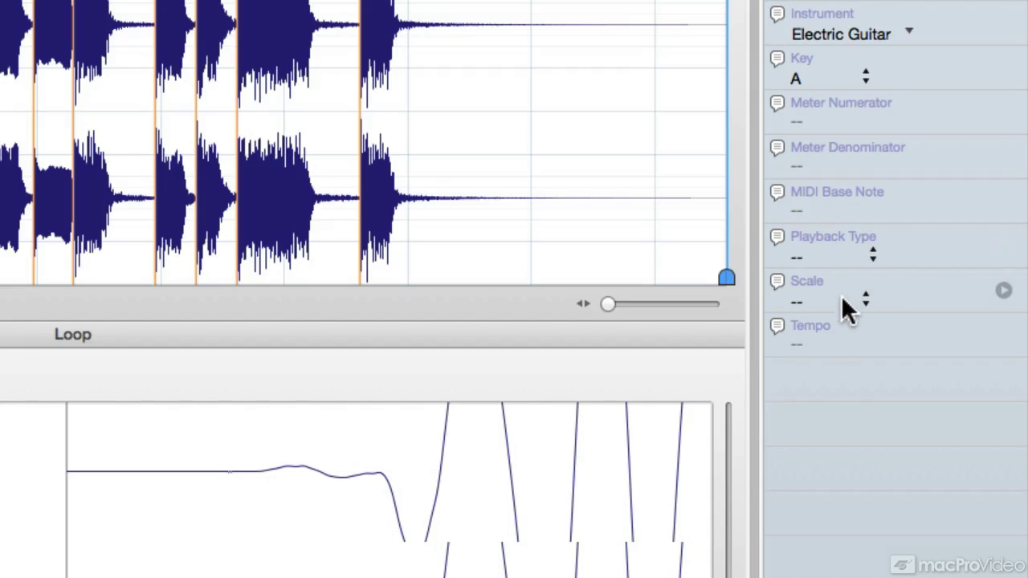
{"action": "left_click", "coordinate": [807, 297]}
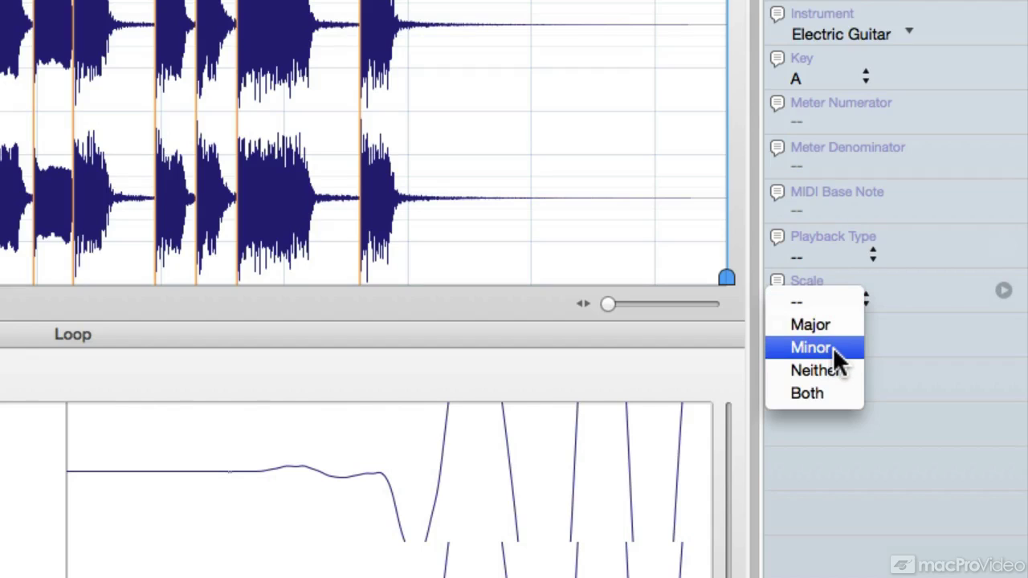
{"action": "left_click", "coordinate": [811, 348]}
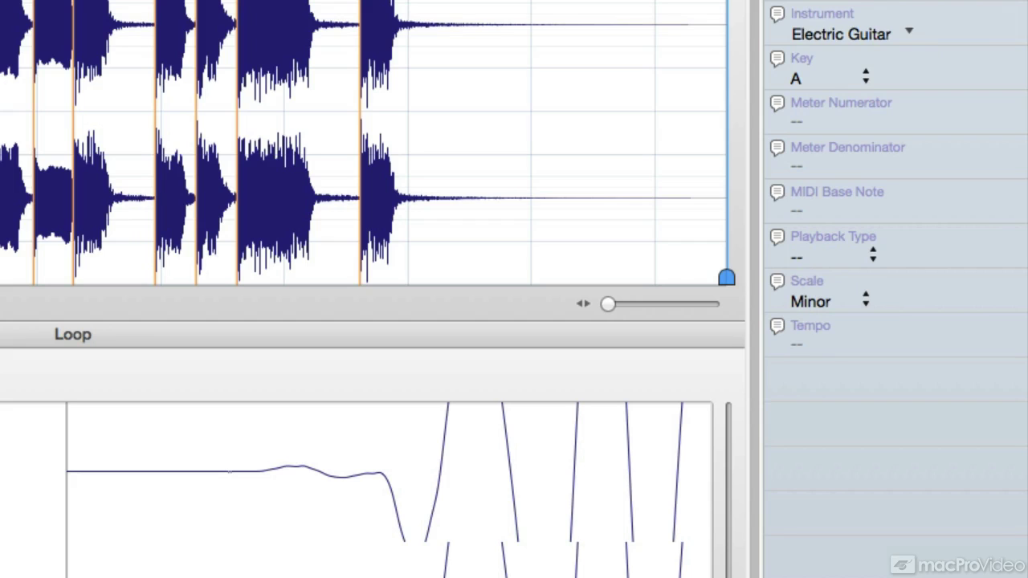
Change the instrument to Clavinet in the Keyboards category.
{"action": "left_click", "coordinate": [905, 32]}
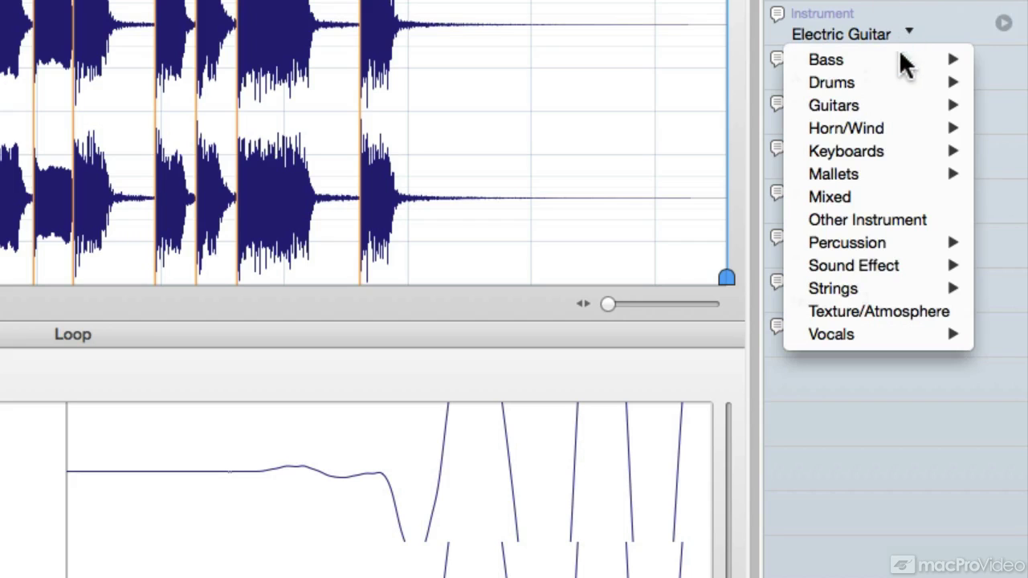
{"action": "mouse_move", "coordinate": [891, 153]}
{"action": "left_click", "coordinate": [742, 221]}
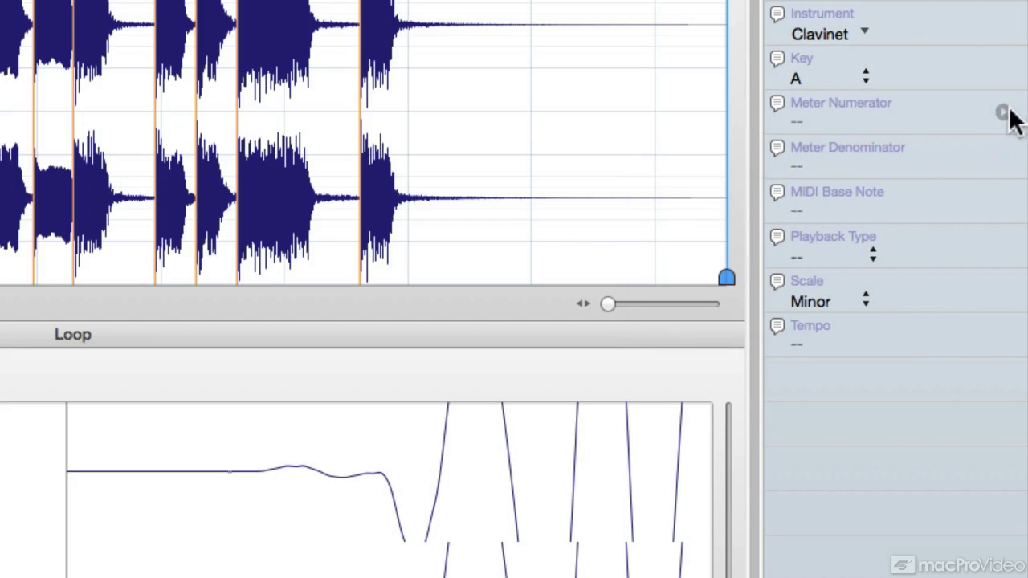
Set the meter to 4/4 with numerator 4 and denominator 4.
{"action": "left_click", "coordinate": [1004, 113]}
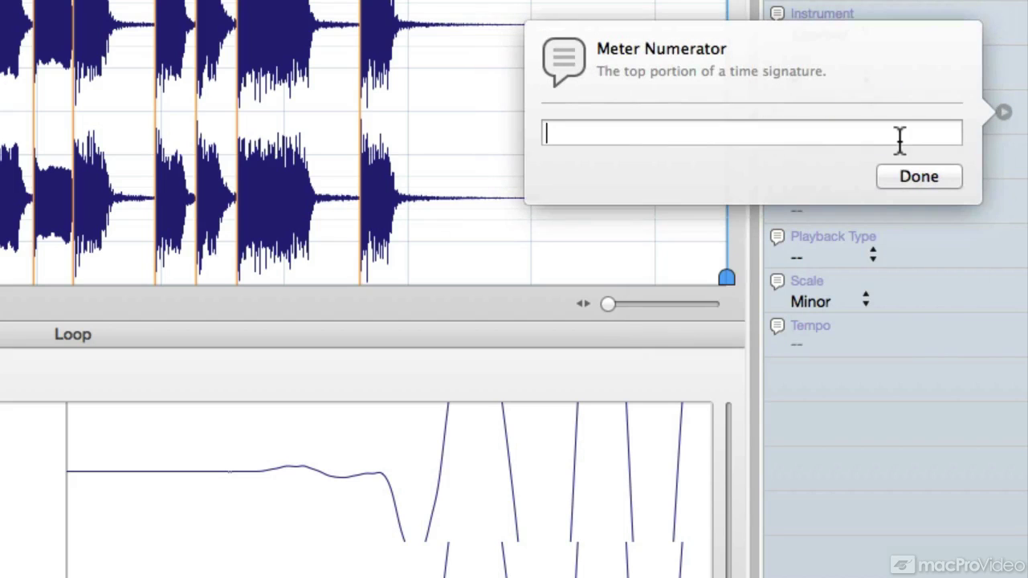
{"action": "type", "text": "4"}
{"action": "left_click", "coordinate": [911, 177]}
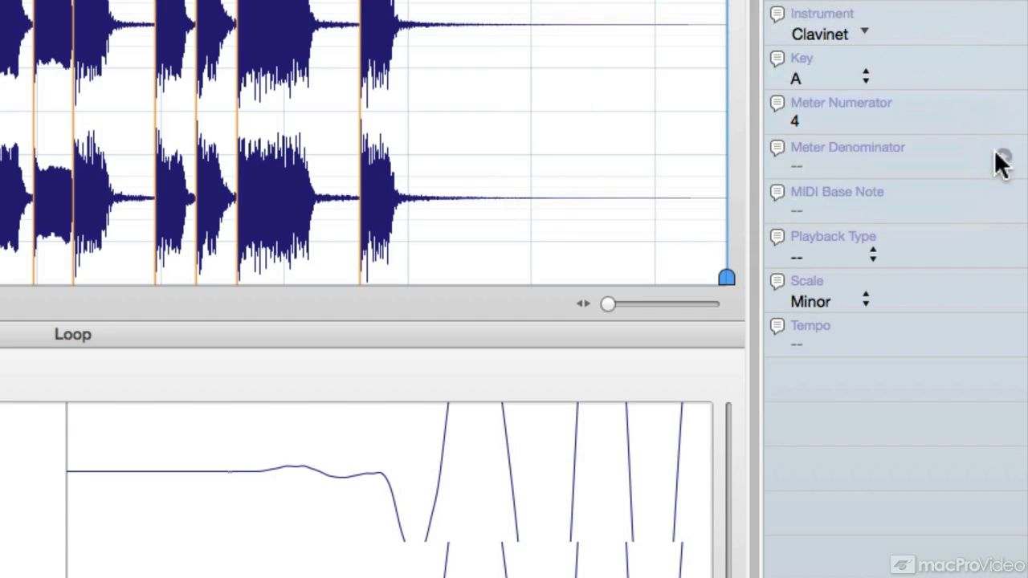
{"action": "left_click", "coordinate": [1003, 157]}
{"action": "type", "text": "4"}
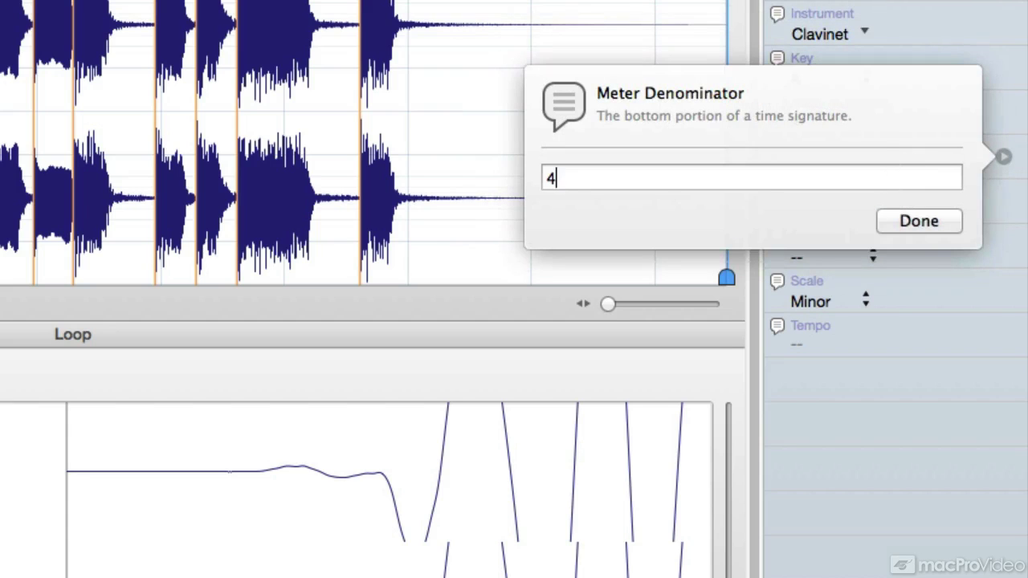
{"action": "left_click", "coordinate": [912, 220]}
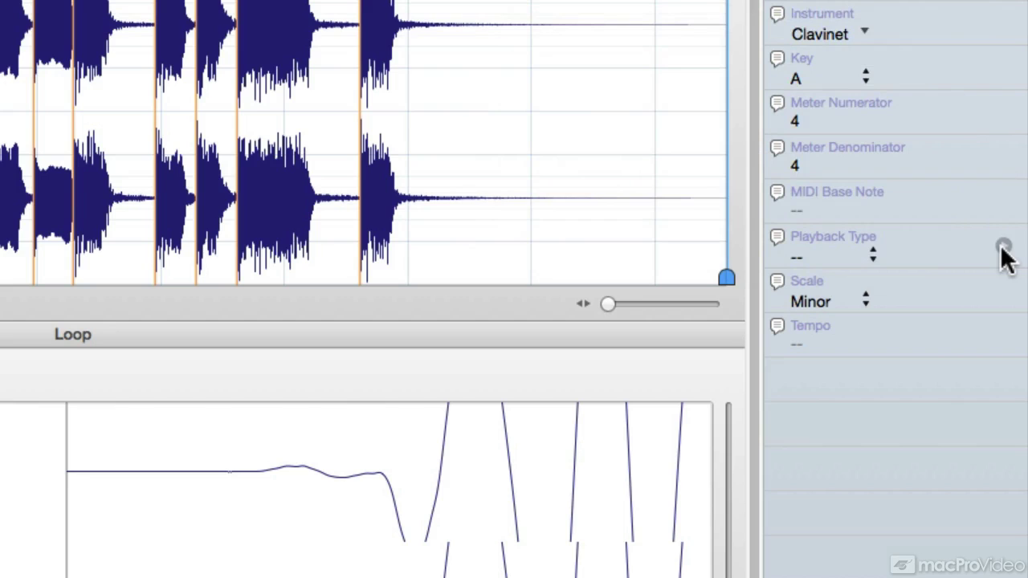
Set the Playback Type to Loop.
{"action": "left_click", "coordinate": [1004, 247]}
{"action": "left_click", "coordinate": [679, 277]}
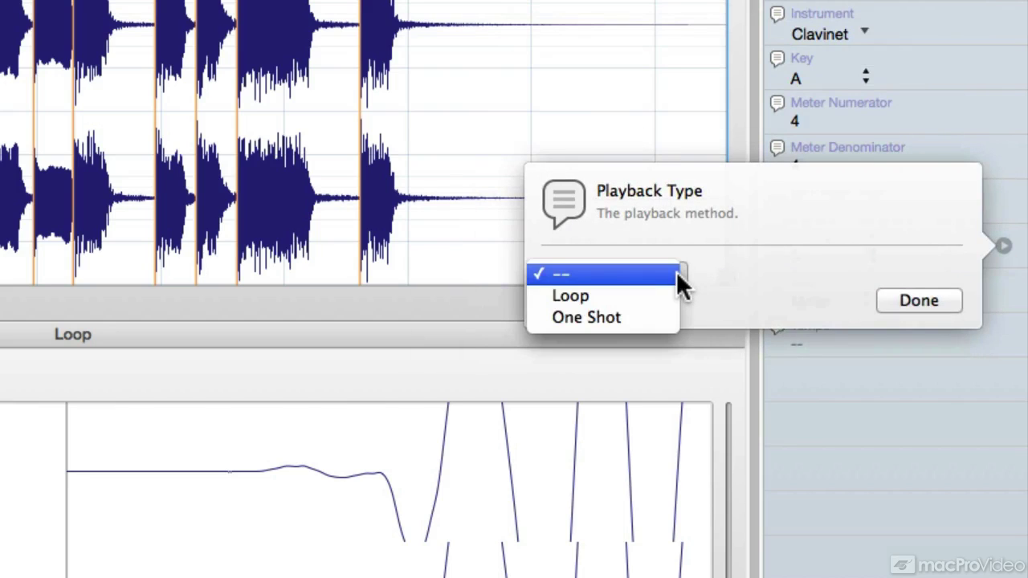
{"action": "left_click", "coordinate": [667, 294]}
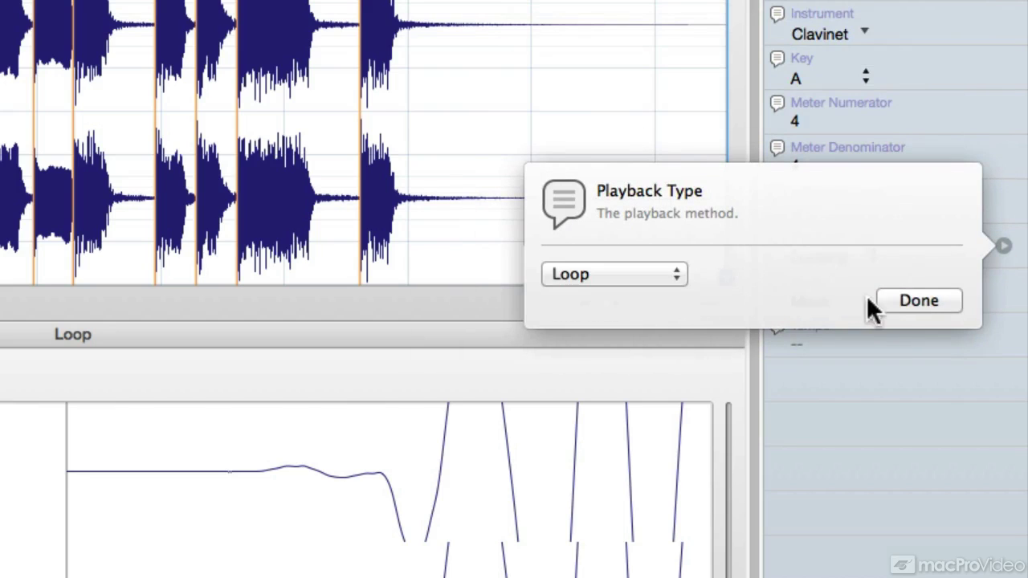
{"action": "left_click", "coordinate": [928, 297]}
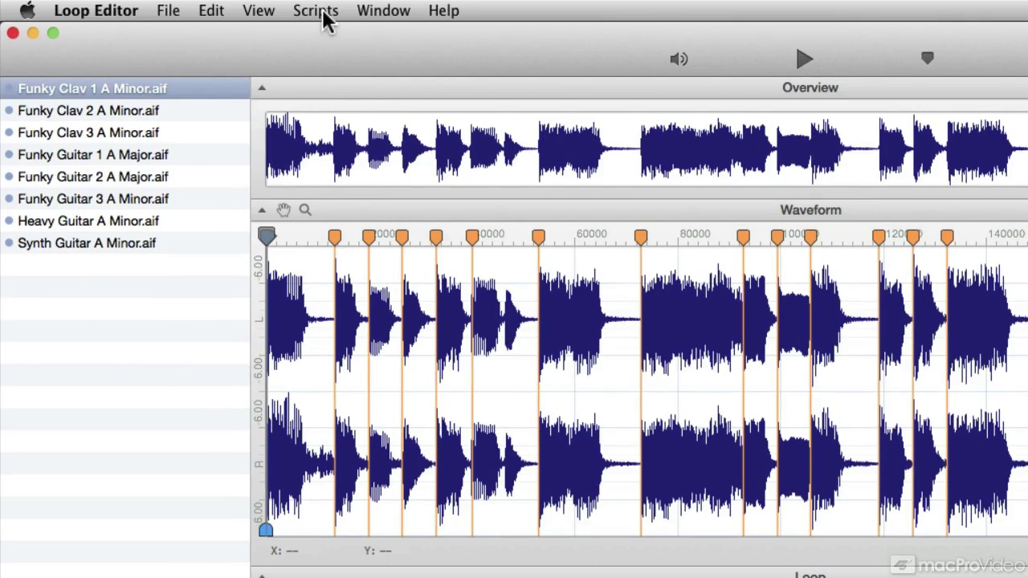
Run the Estimate Tempo script so the Tempo field reads 100.00.
{"action": "left_click", "coordinate": [323, 15]}
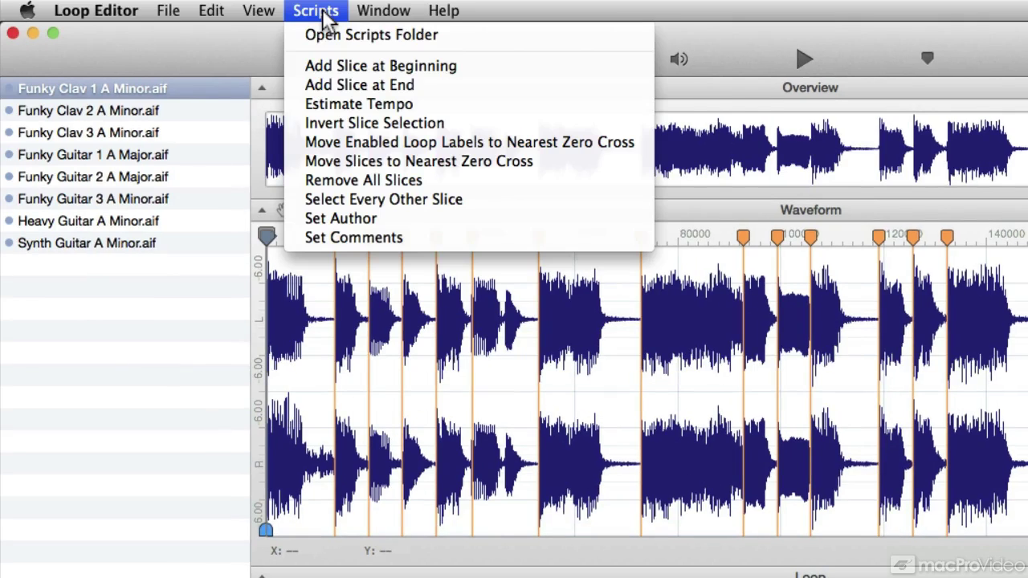
{"action": "left_click", "coordinate": [335, 104]}
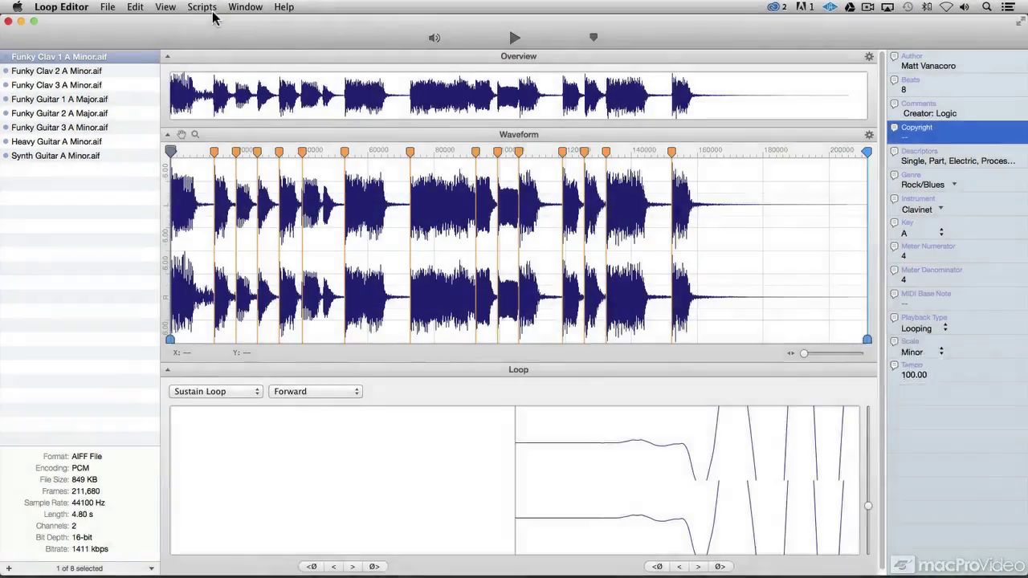
{"action": "left_click", "coordinate": [206, 8]}
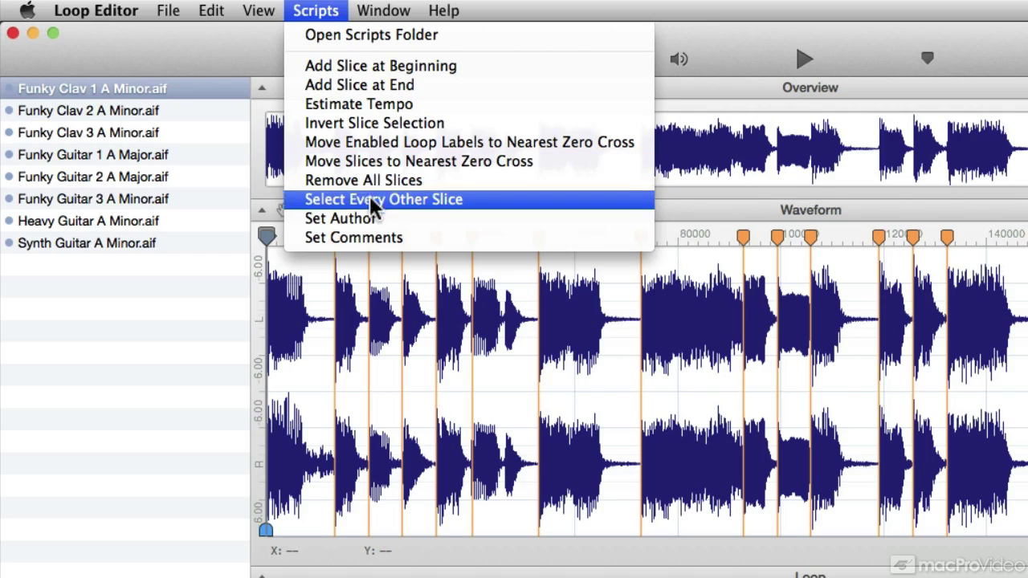
Dismiss the Scripts menu without running another script.
{"action": "left_click", "coordinate": [342, 12]}
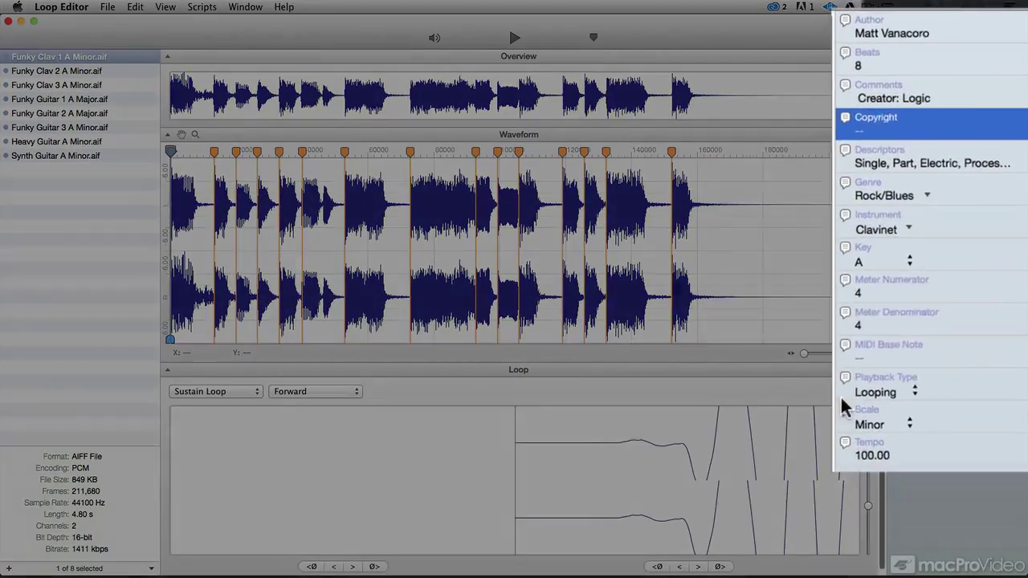